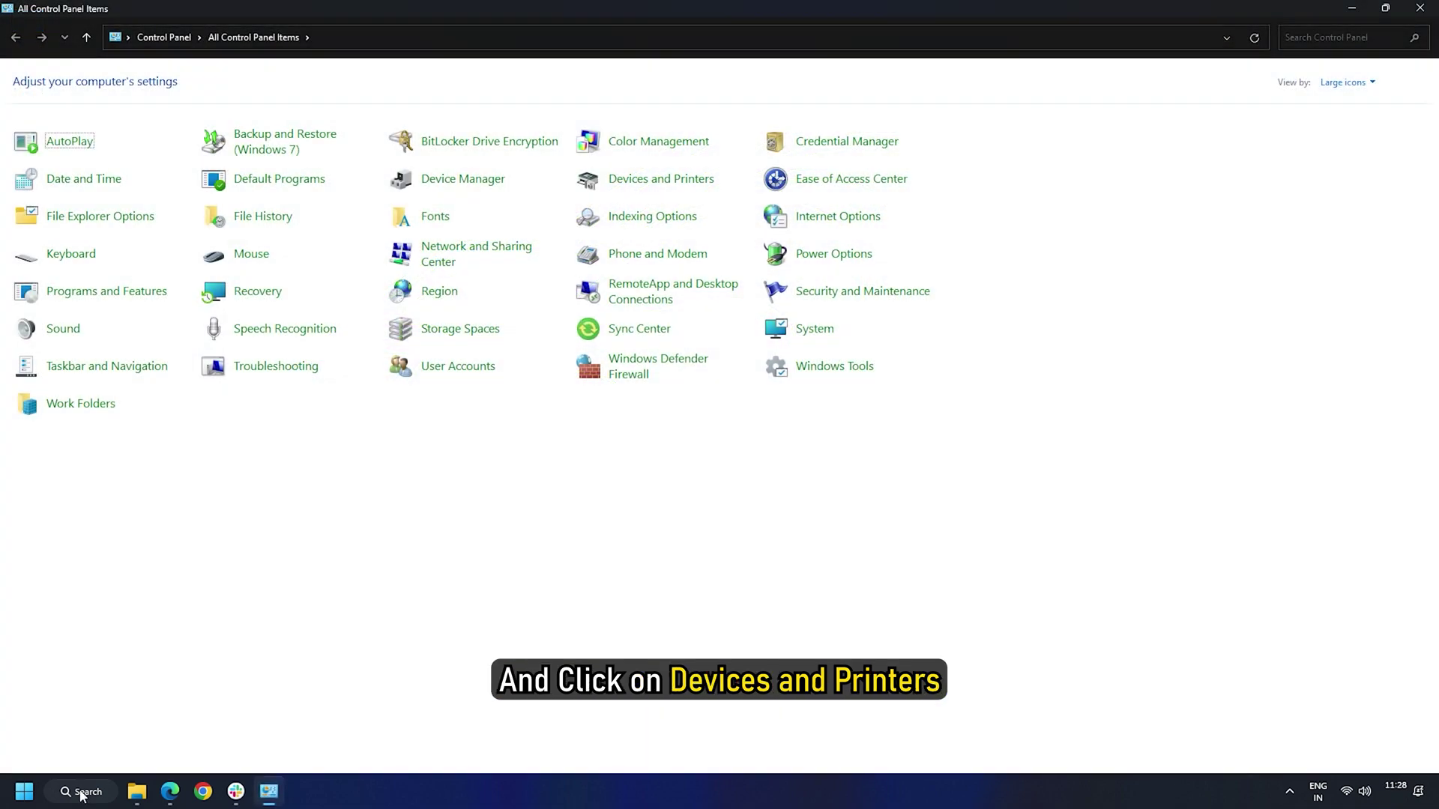
- Open Devices and Printers from All Control Panel Items
{"action": "left_click", "coordinate": [651, 184]}
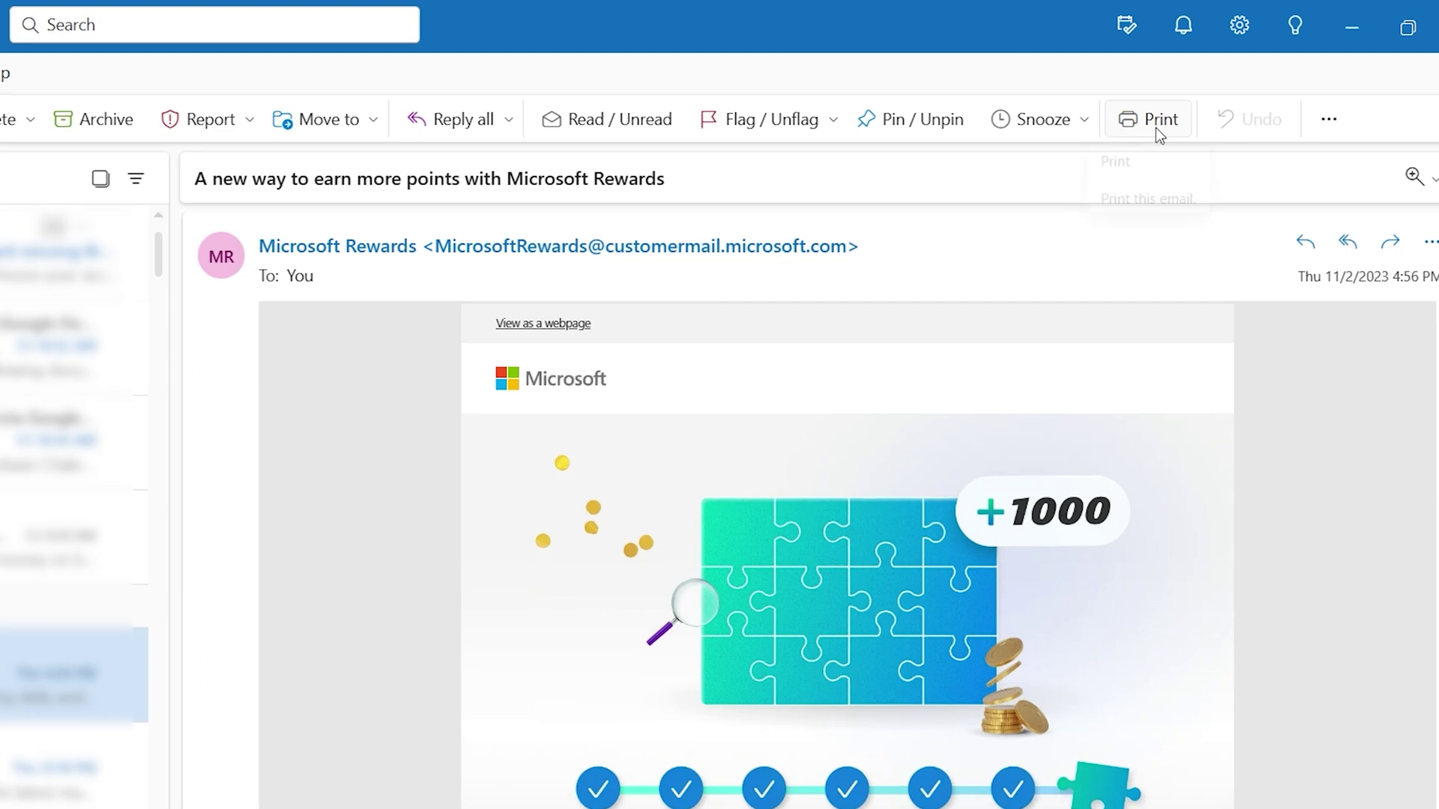
- Print the Microsoft Rewards email with Microsoft Print to PDF as the printer
{"action": "left_click", "coordinate": [1165, 97]}
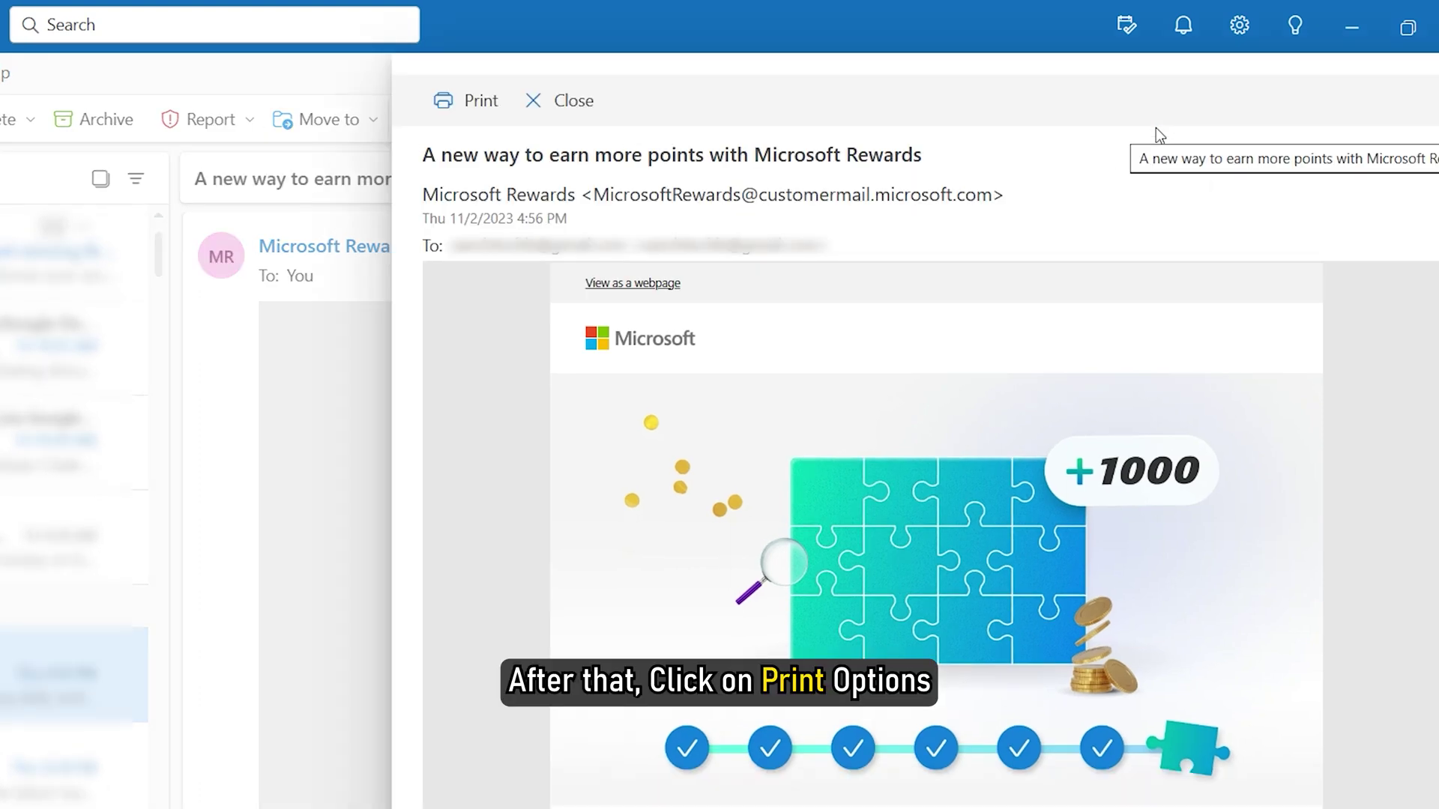
{"action": "left_click", "coordinate": [474, 103]}
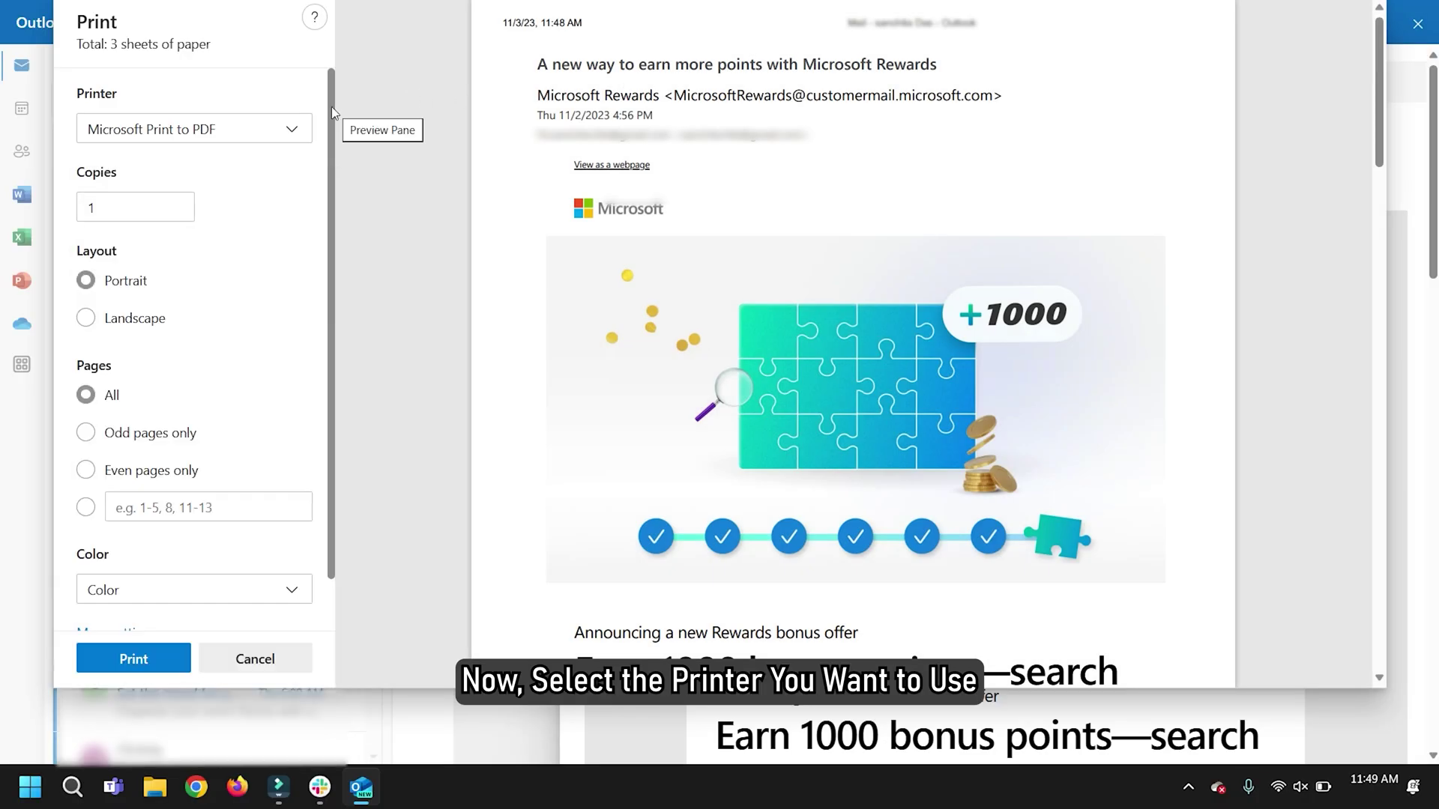
{"action": "left_click", "coordinate": [281, 132]}
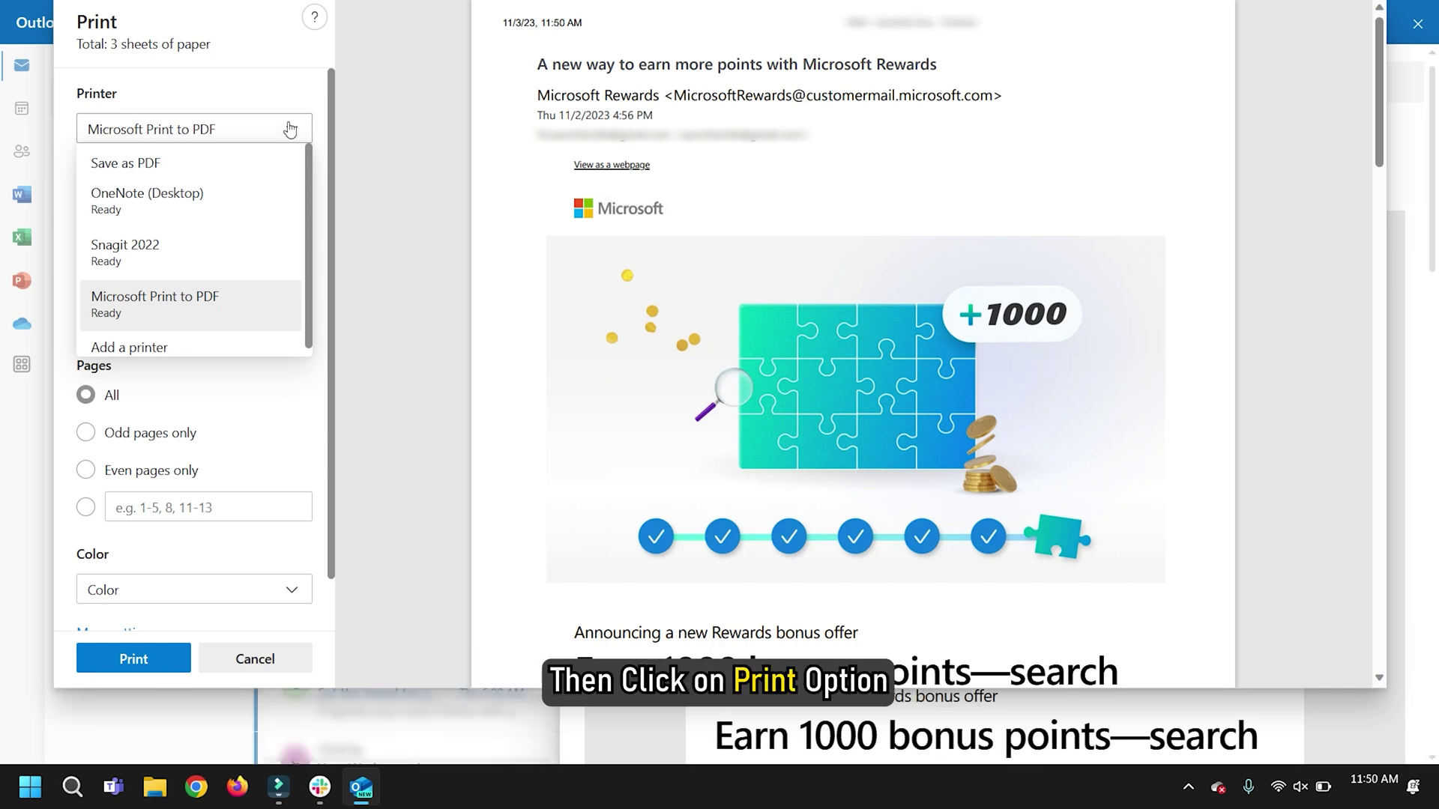
{"action": "left_click", "coordinate": [213, 305]}
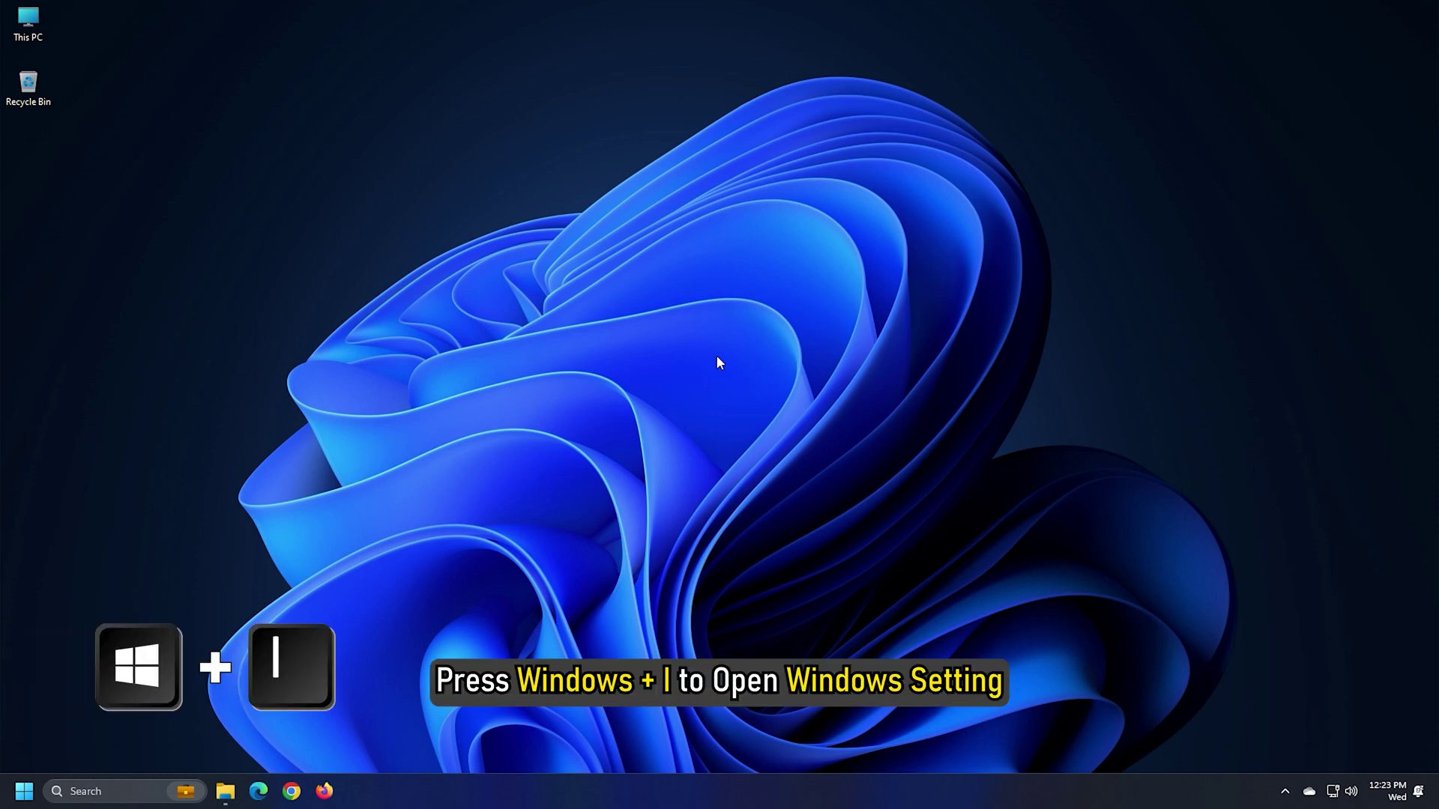
- Open Settings and go to System > Troubleshoot > Other troubleshooters
{"action": "key", "text": "super+i"}
{"action": "scroll", "coordinate": [699, 465], "scroll_direction": "down", "scroll_amount": 3}
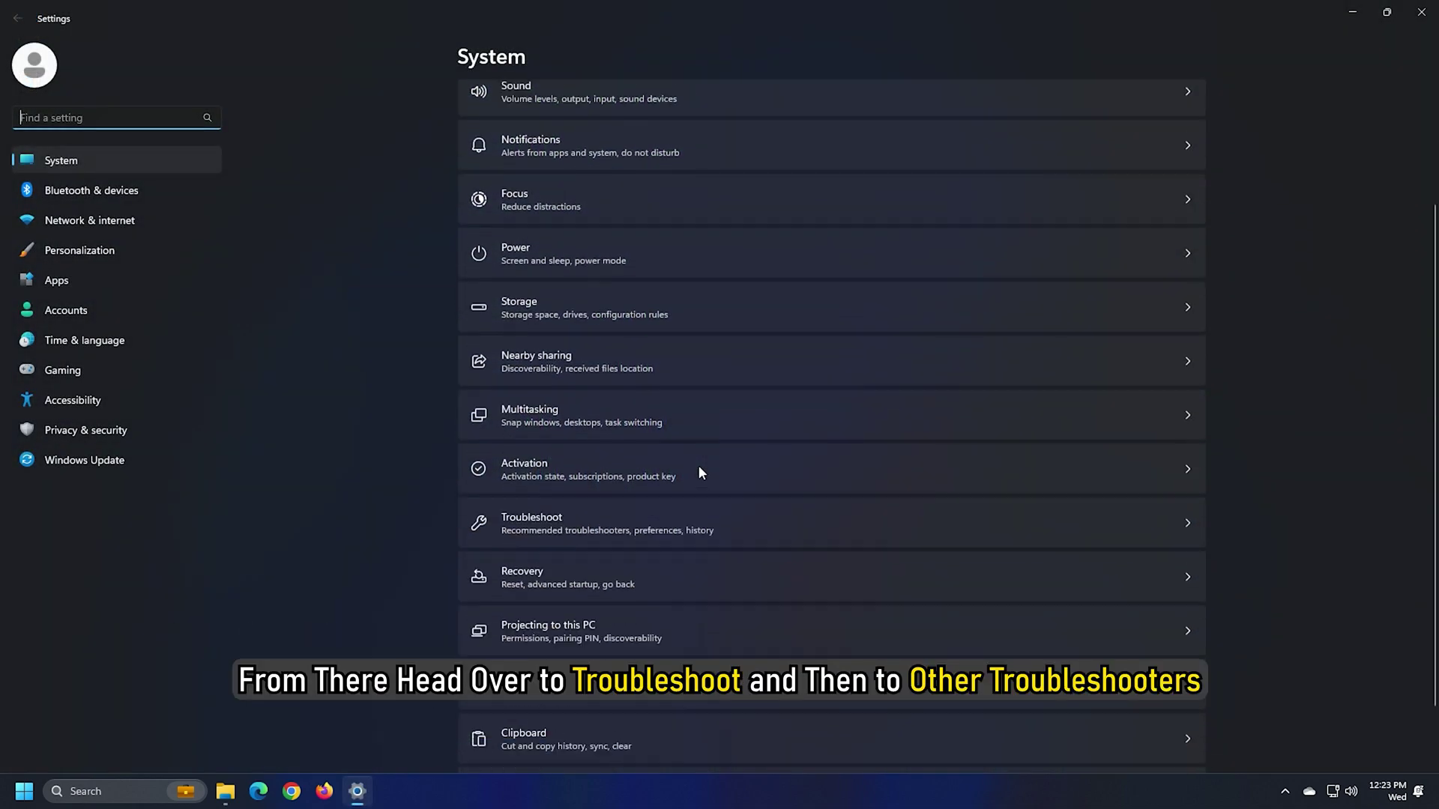
{"action": "left_click", "coordinate": [702, 460]}
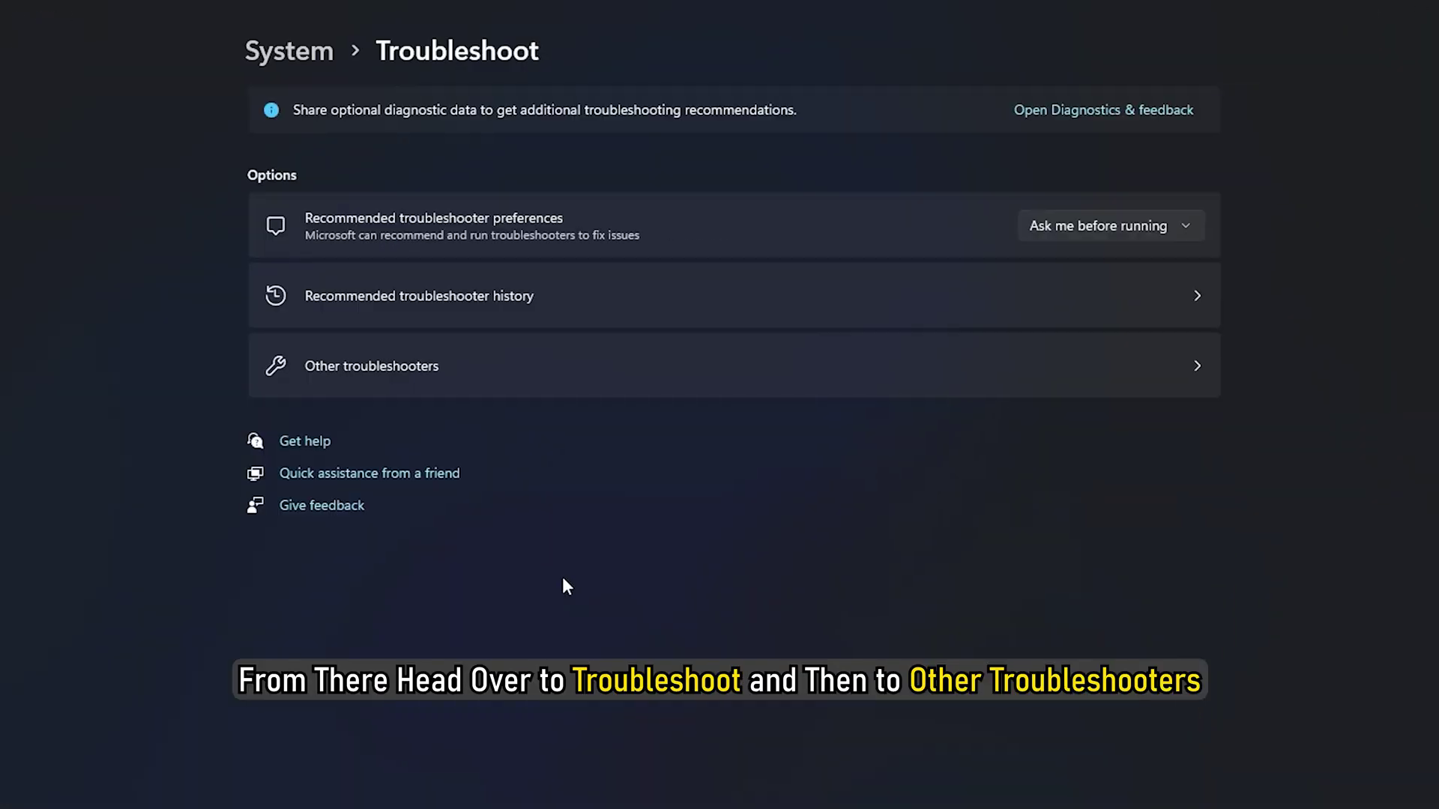
{"action": "left_click", "coordinate": [561, 375]}
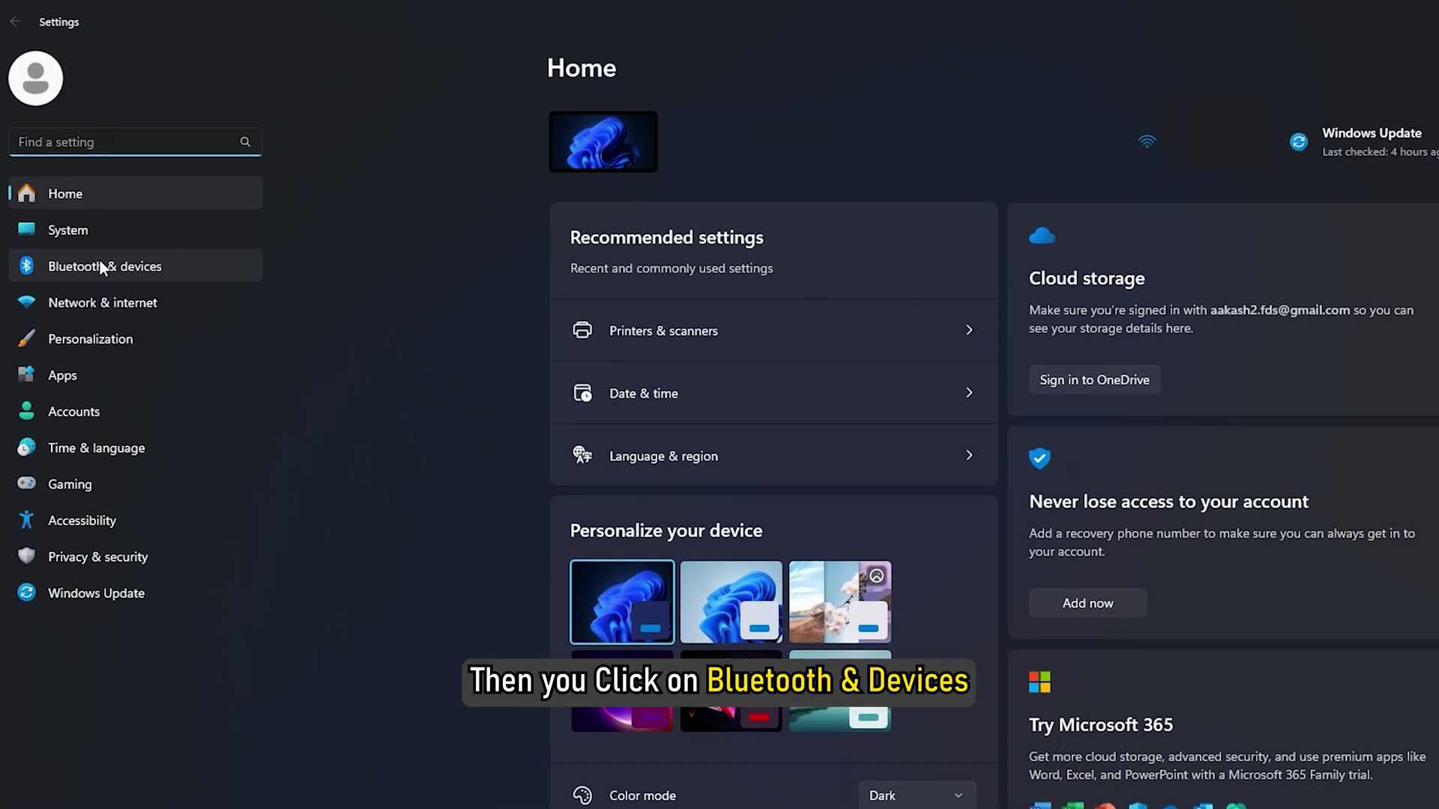
- Go to Bluetooth & devices > Printers & scanners in Settings
{"action": "left_click", "coordinate": [70, 225]}
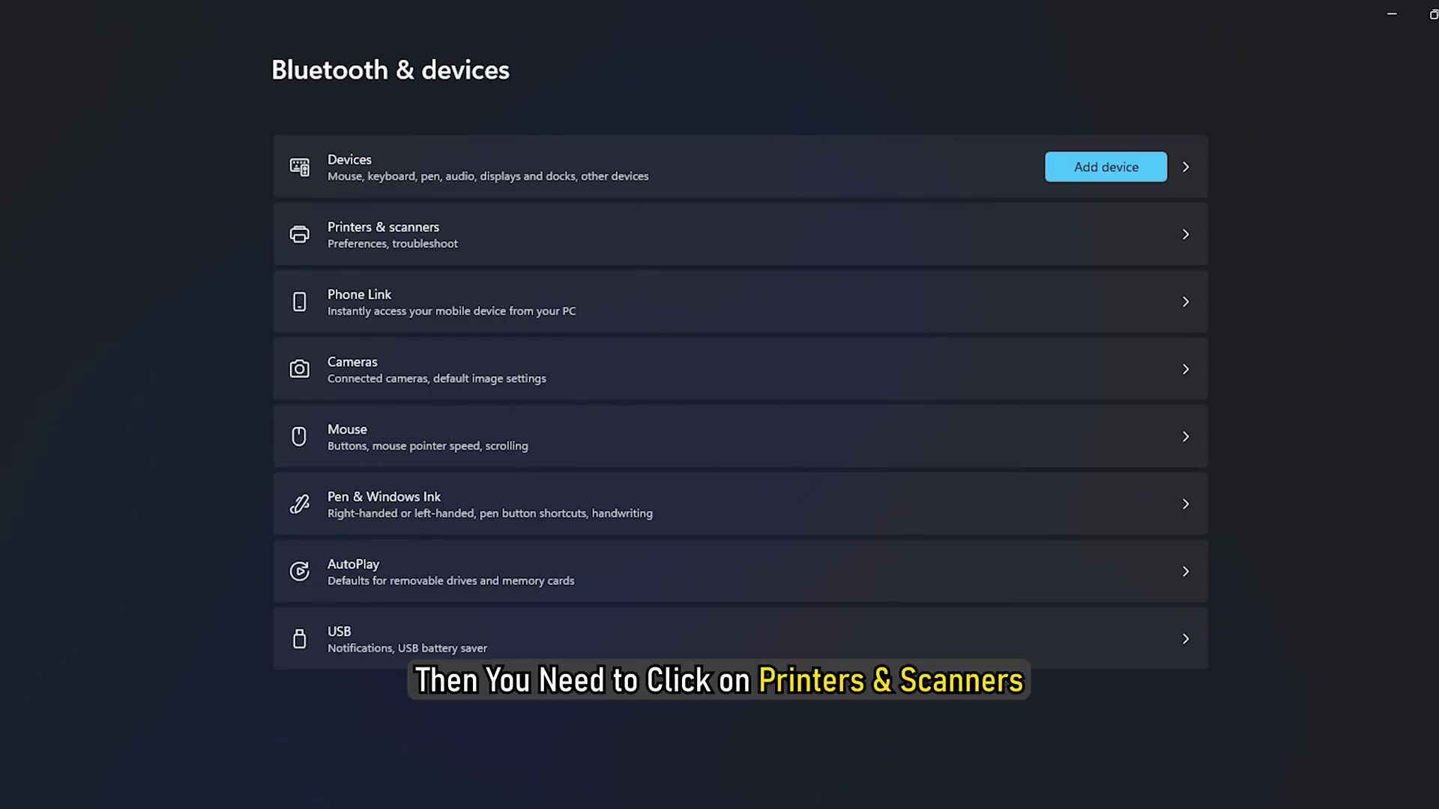
{"action": "left_click", "coordinate": [501, 245]}
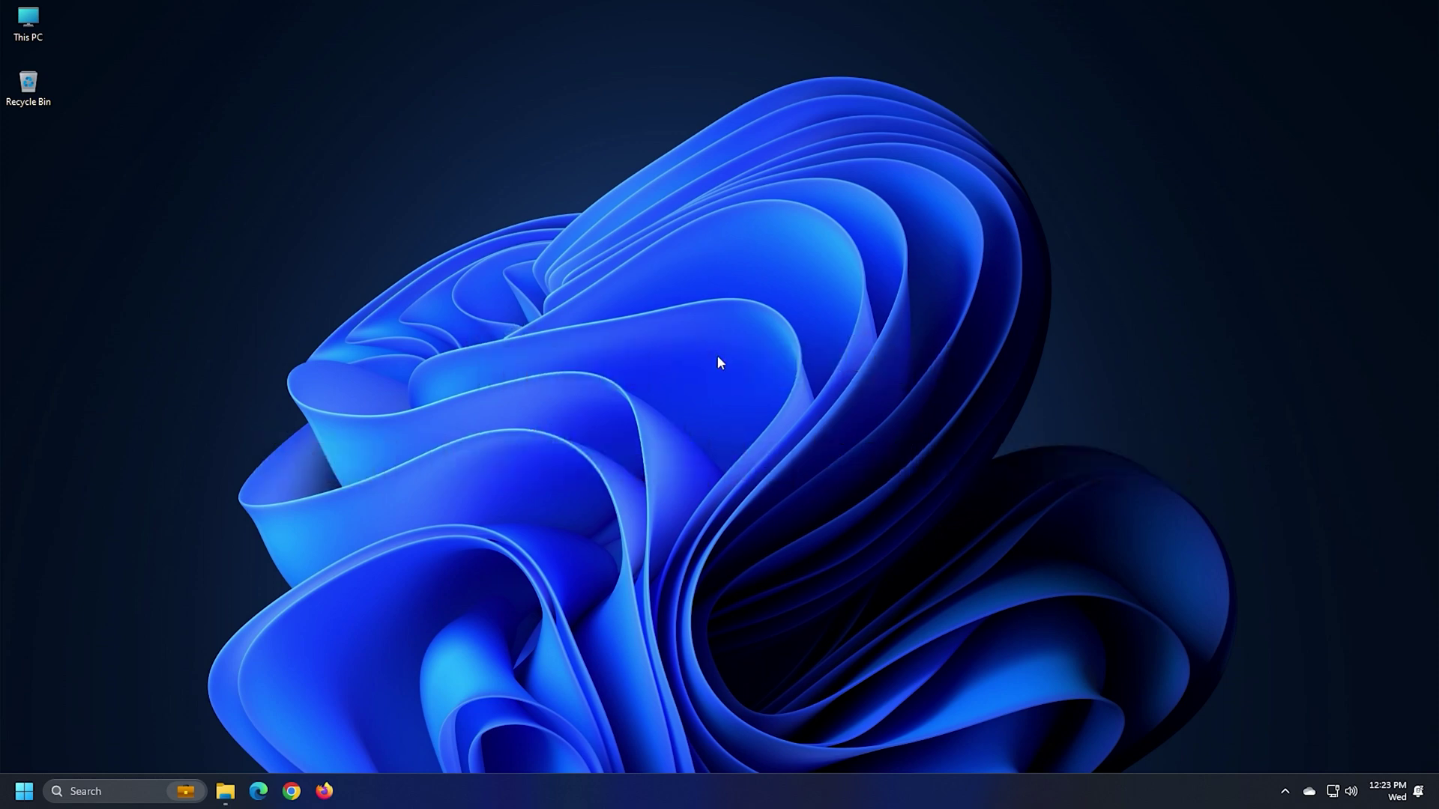
- Open the Run dialog to launch Outlook in safe mode
{"action": "key", "text": "super+r"}
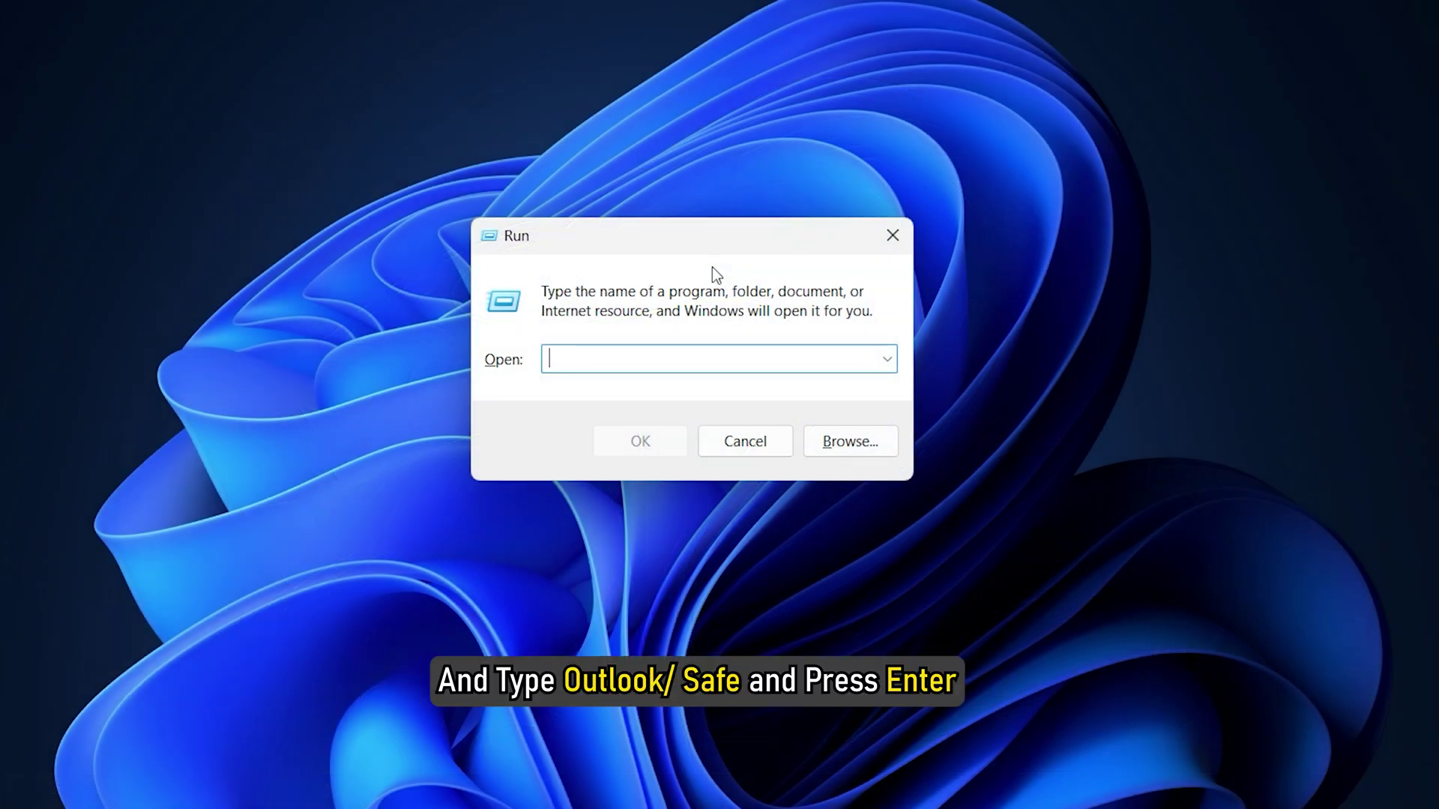
{"action": "type", "text": "outlook/ safe"}
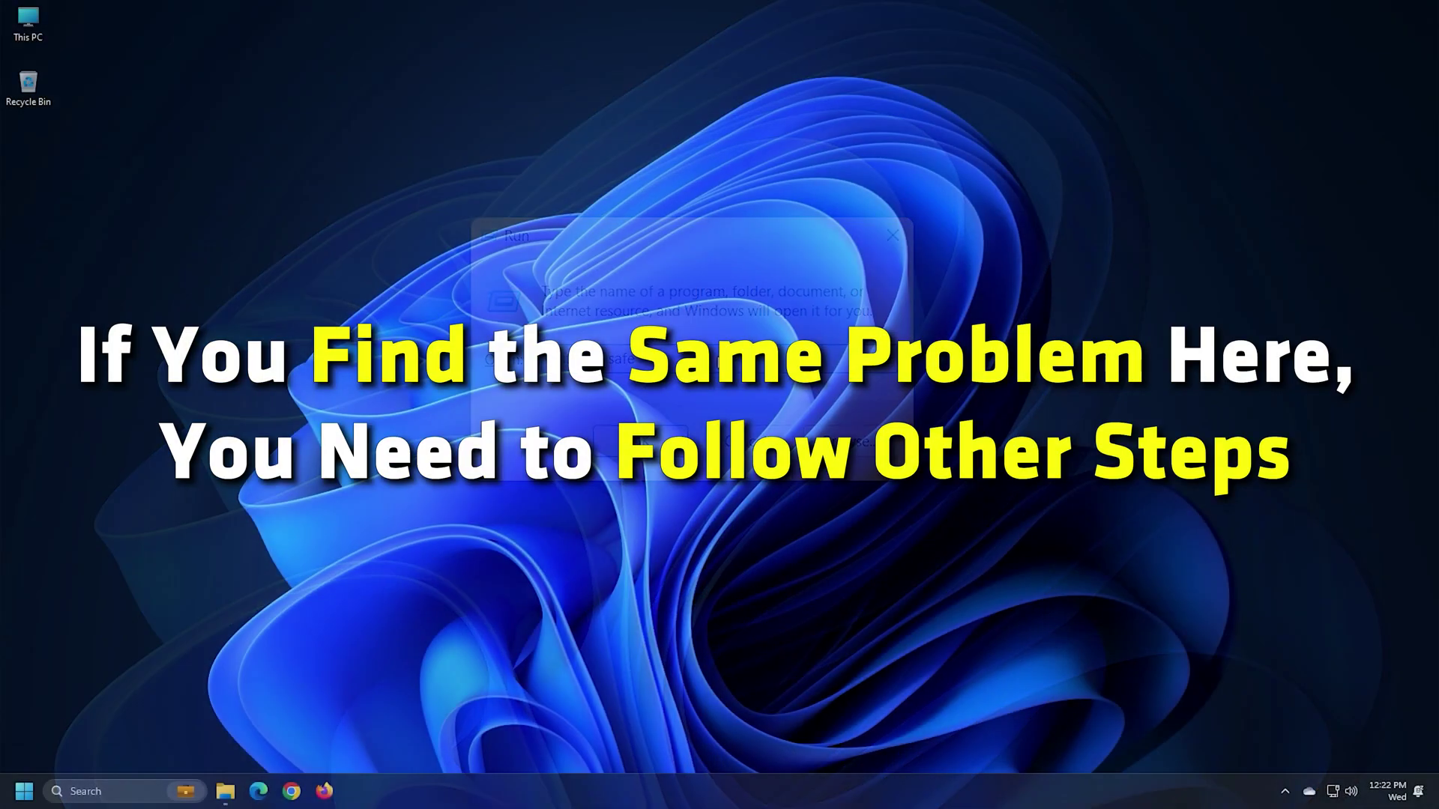